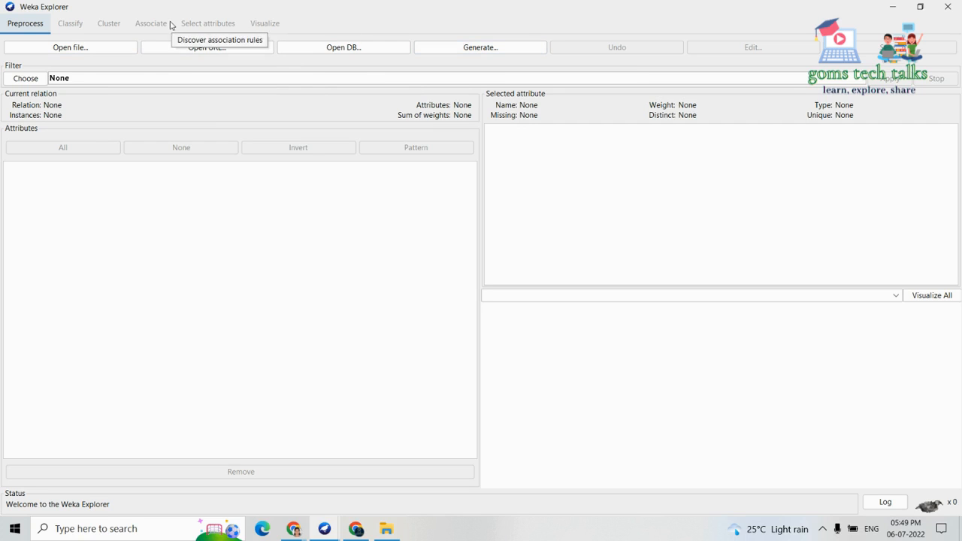
- Start opening a data file and browse to the Program Files folder on Local Disk (C:)
click(95, 49)
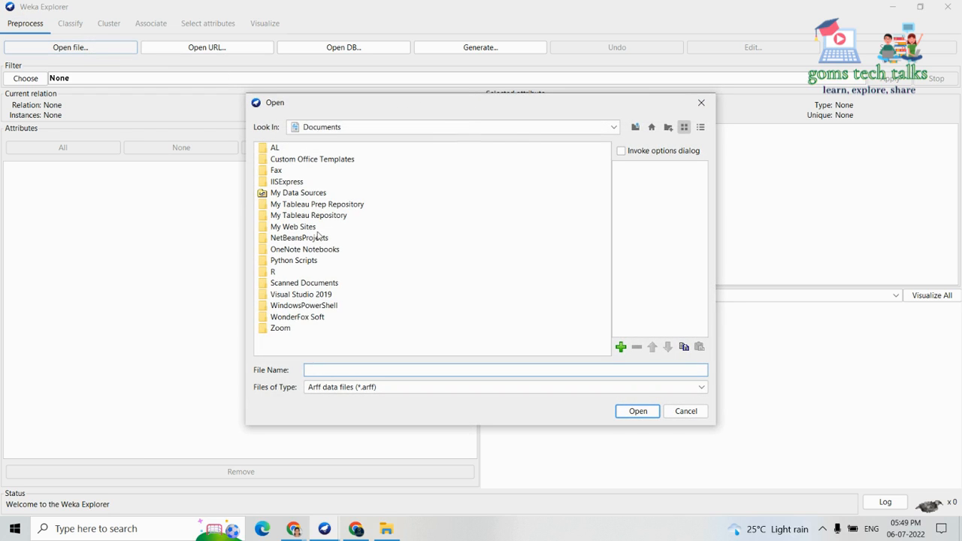
click(653, 128)
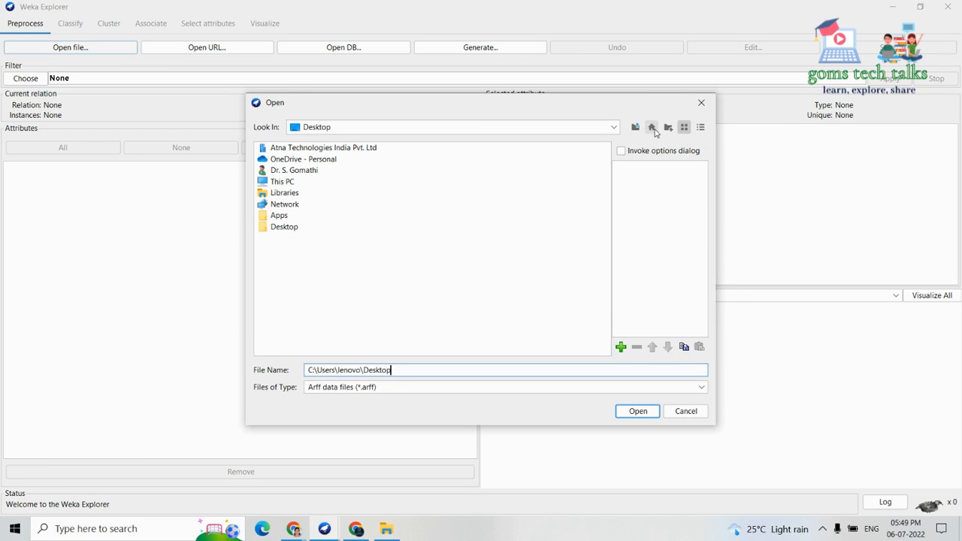
double_click(282, 181)
double_click(307, 228)
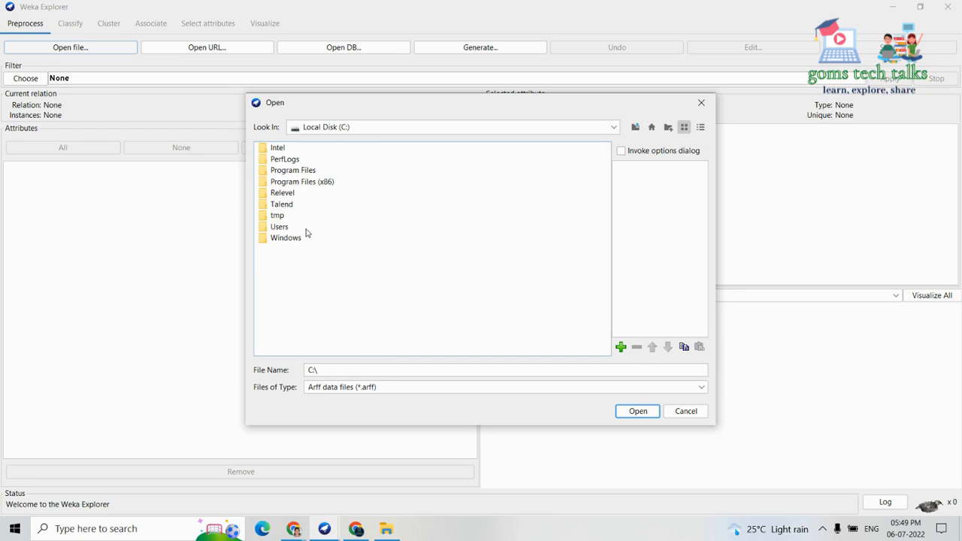
click(306, 174)
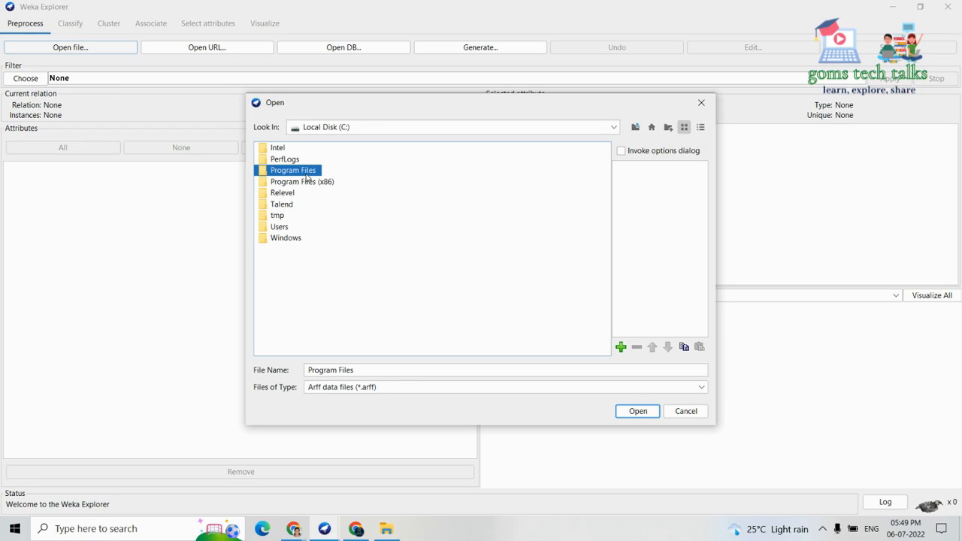
click(306, 177)
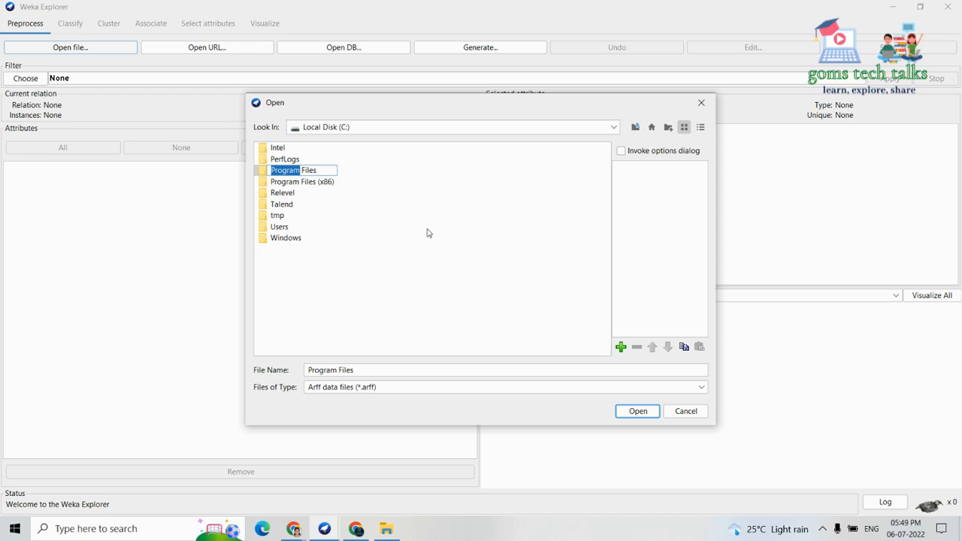
double_click(306, 173)
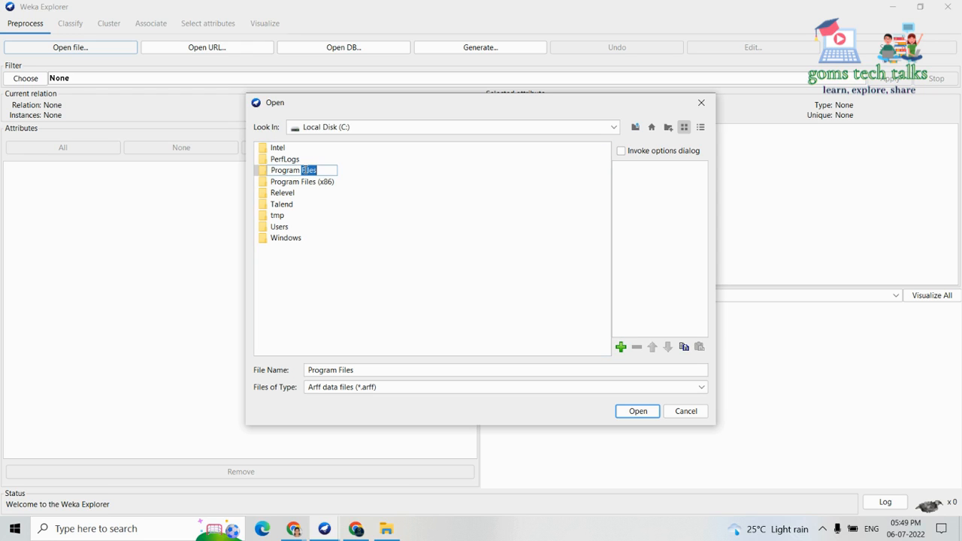
click(264, 173)
double_click(264, 174)
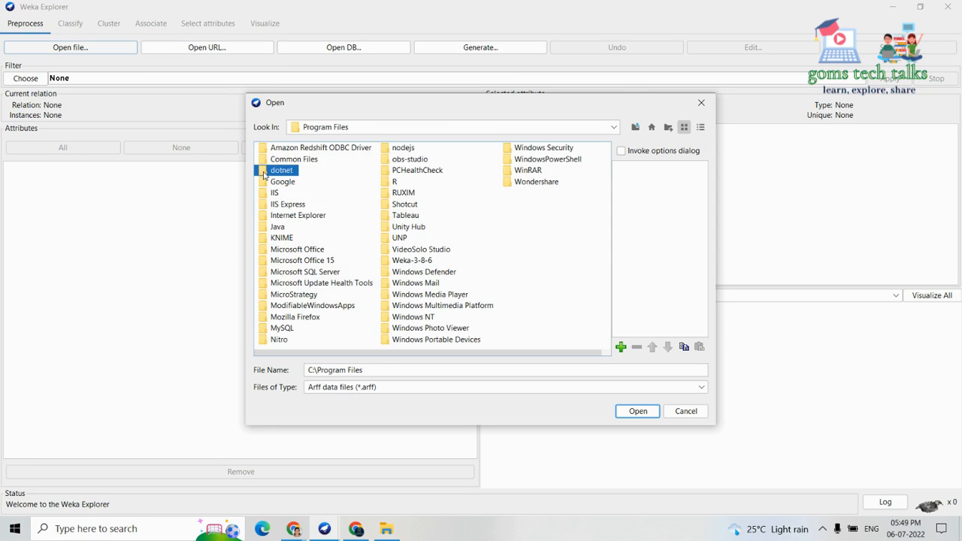
double_click(264, 170)
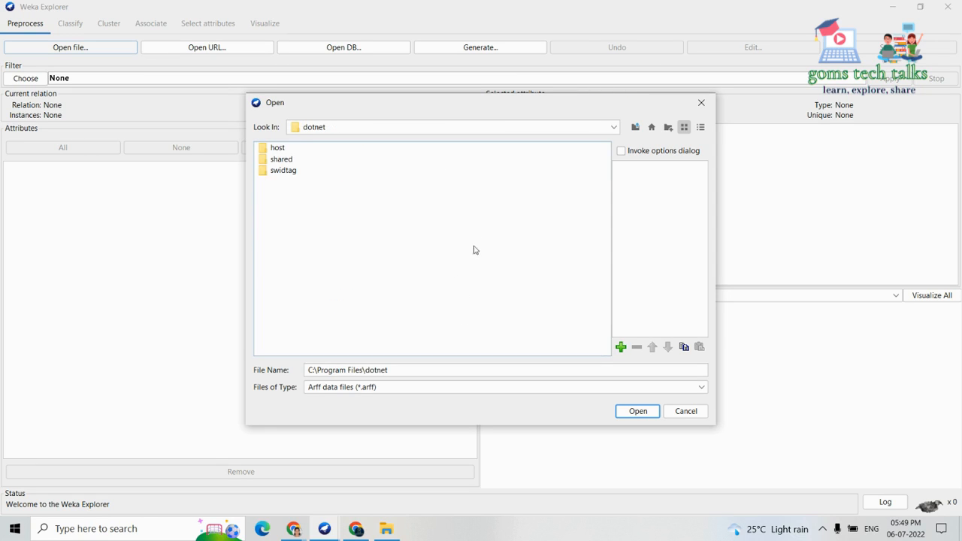
click(637, 127)
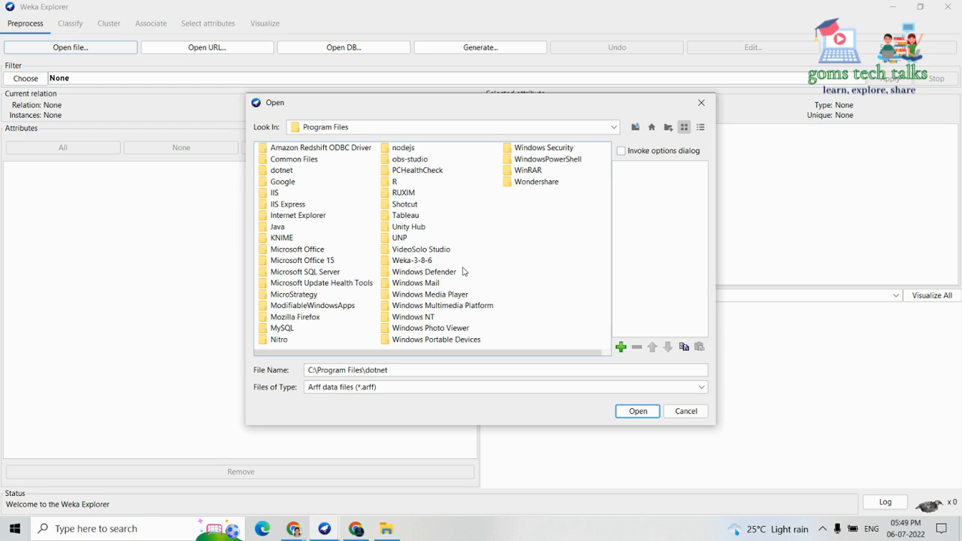
- Load the iris.arff dataset from the data folder inside Weka-3-8-6
click(431, 262)
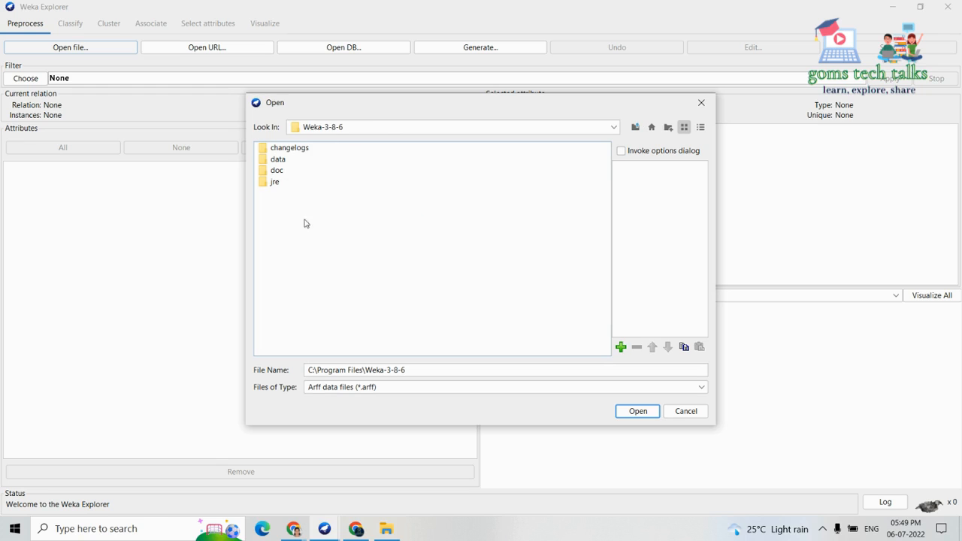
double_click(277, 163)
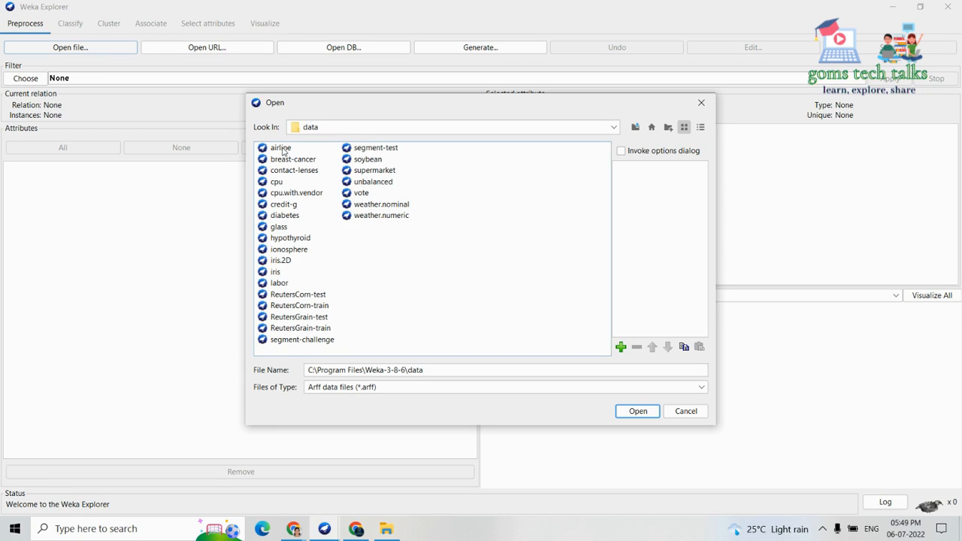
click(276, 273)
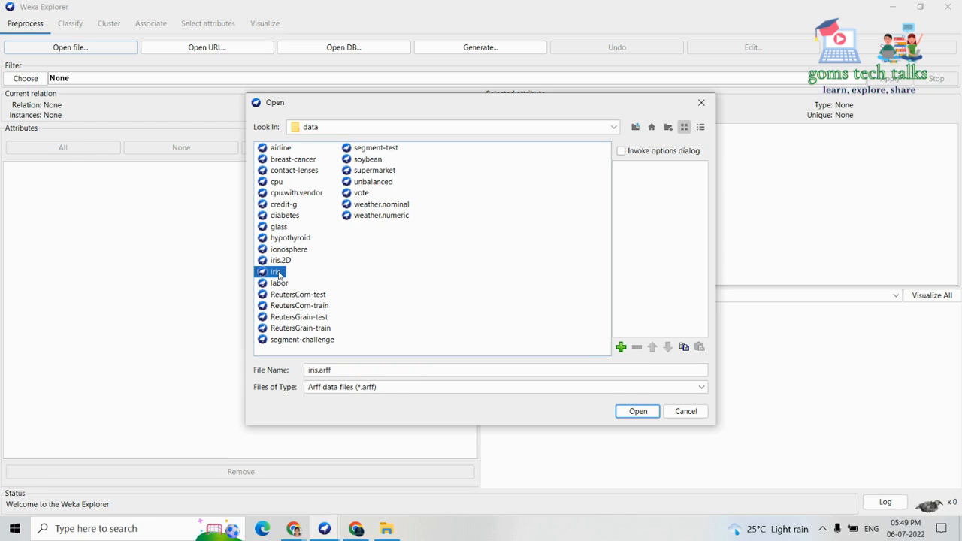
click(651, 415)
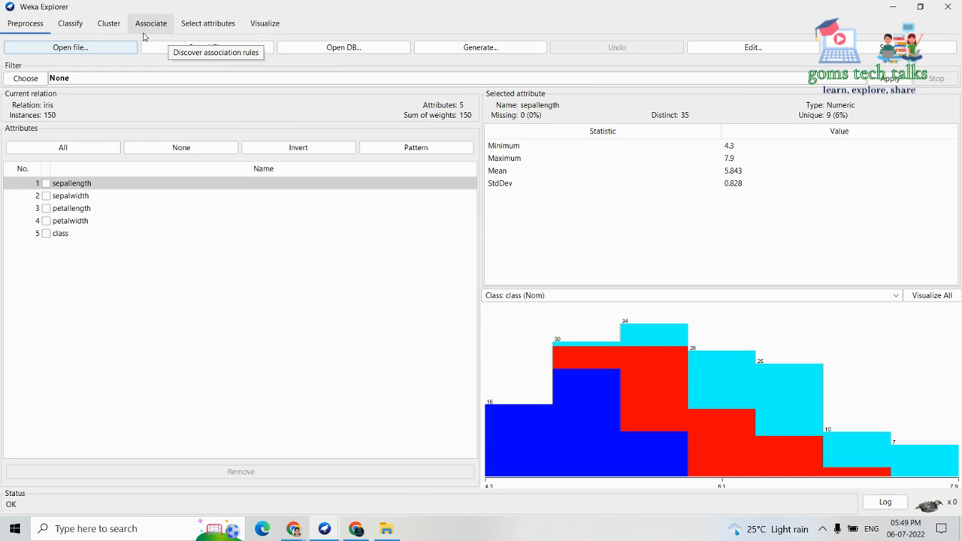
- Review the available classifiers, expanding the misc group and reading the description of M5Rules
click(71, 25)
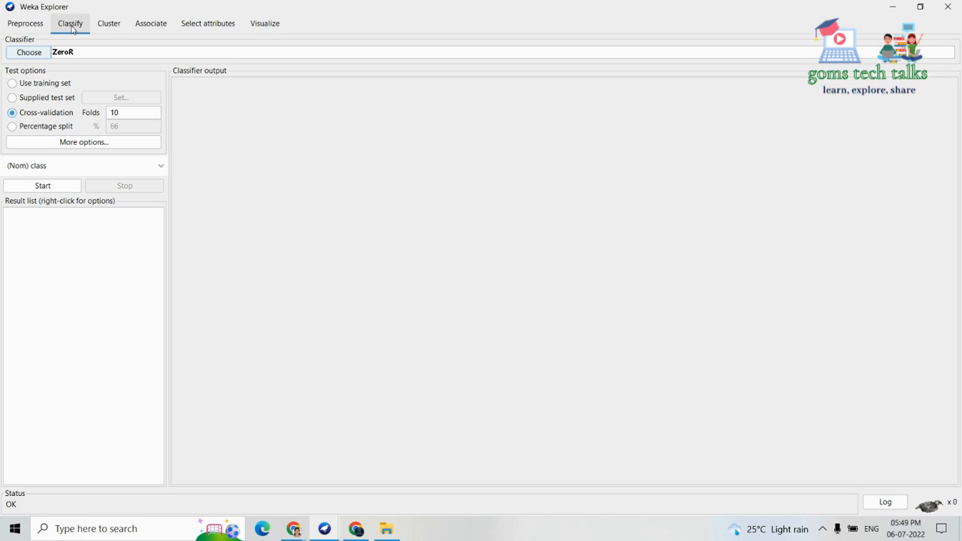
click(41, 53)
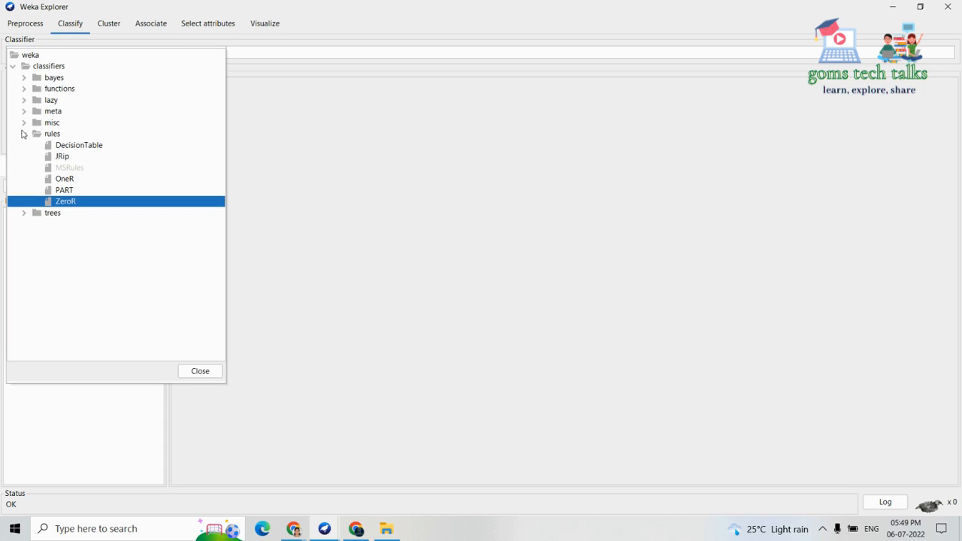
click(23, 124)
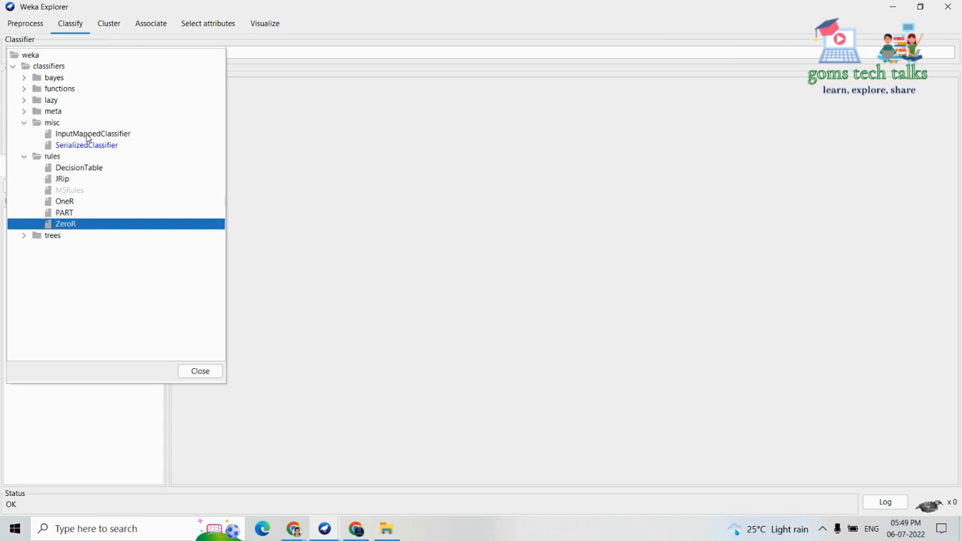
mouse_move(88, 138)
mouse_move(60, 196)
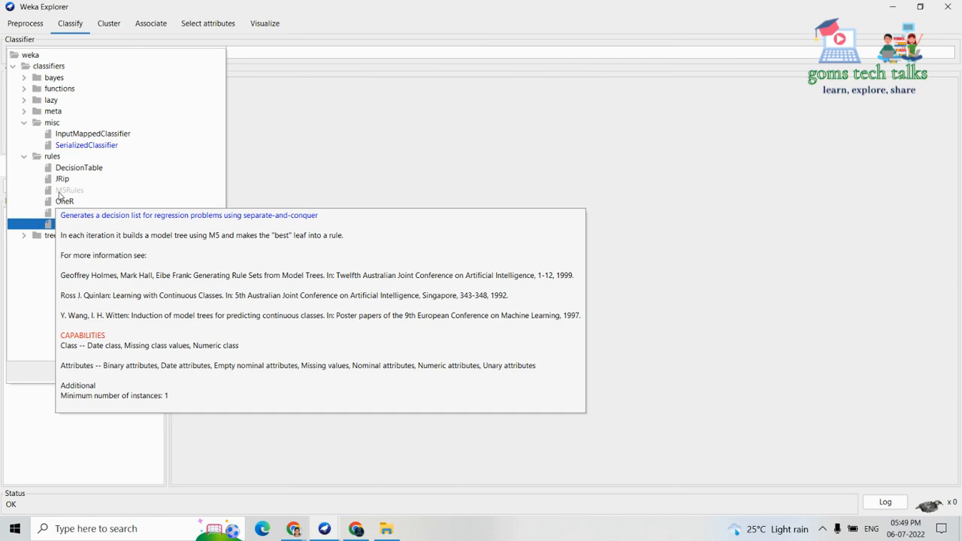
- Choose Canopy as the clustering algorithm for the iris data
click(106, 25)
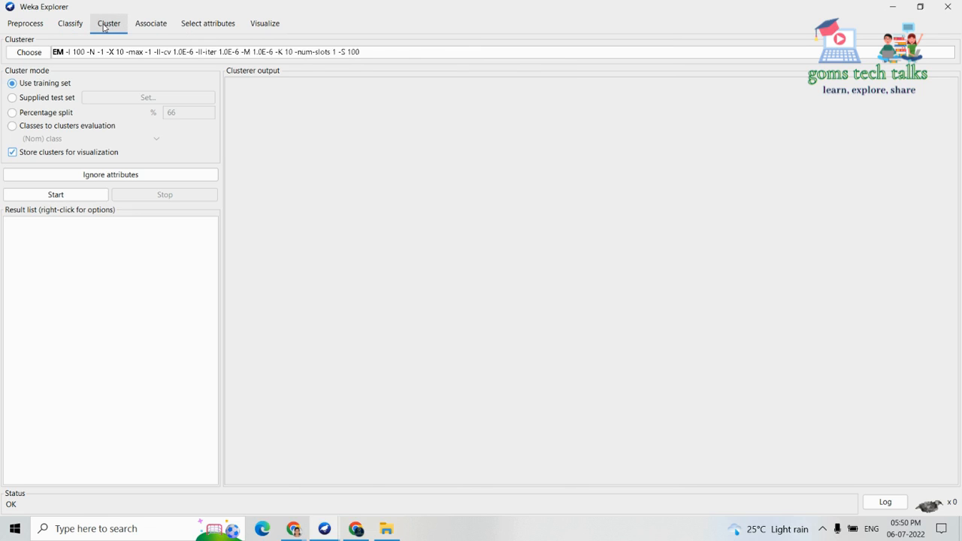
click(34, 55)
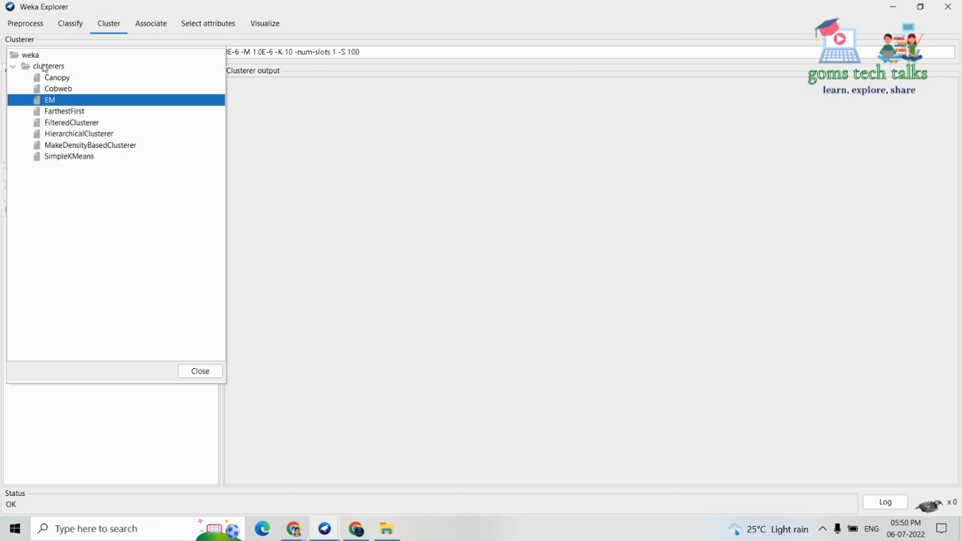
click(41, 78)
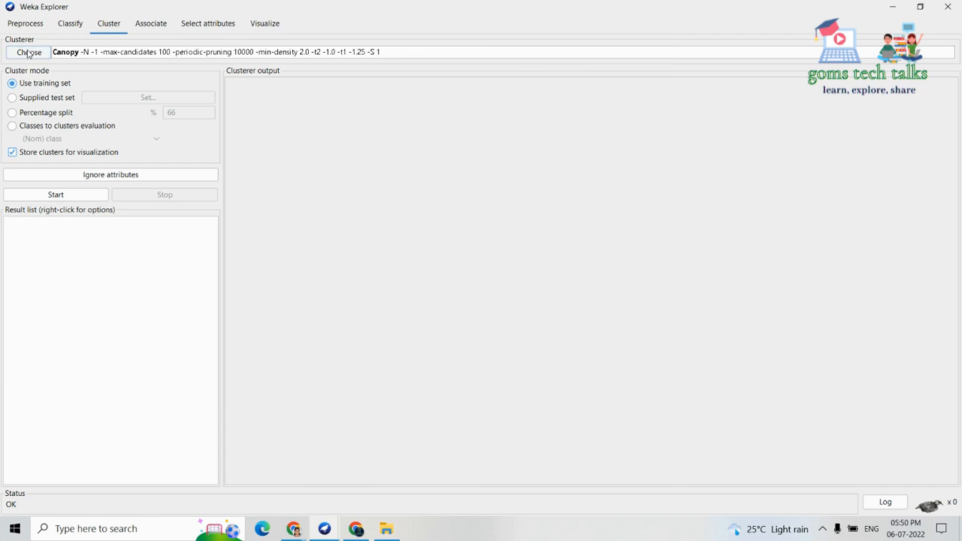
click(27, 53)
- Review the association algorithms on offer and close the list without changing the selection
click(153, 27)
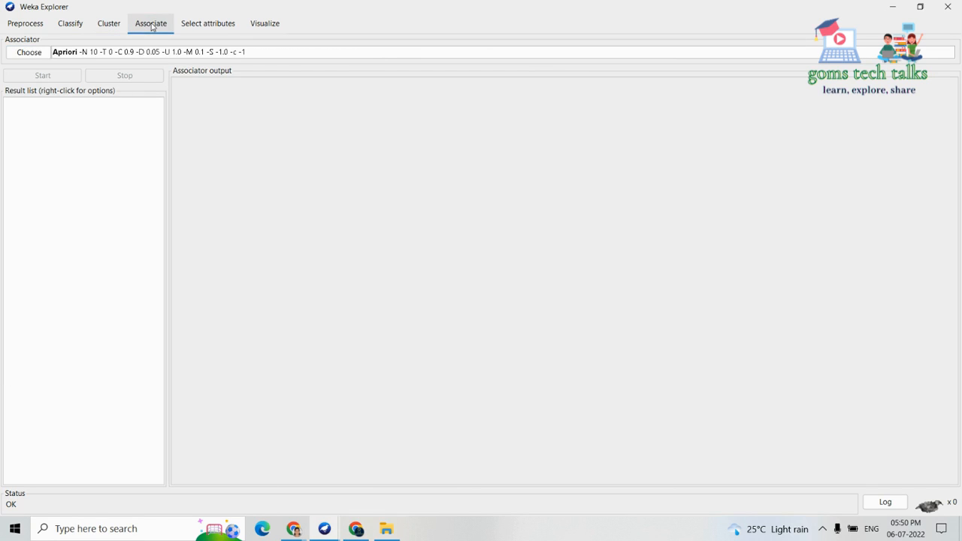
click(27, 54)
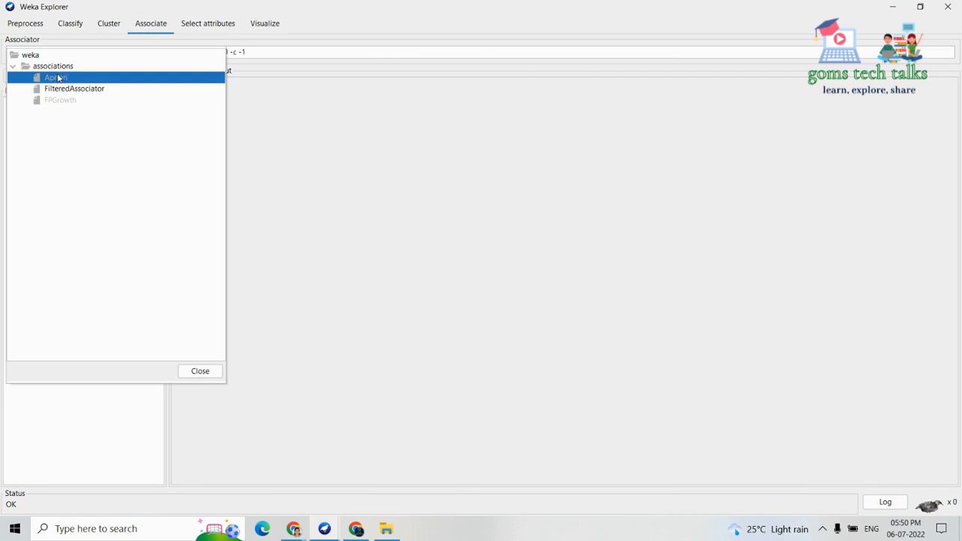
click(267, 142)
- Review the attribute evaluators and the search methods available for attribute selection, keeping the current choices
click(215, 34)
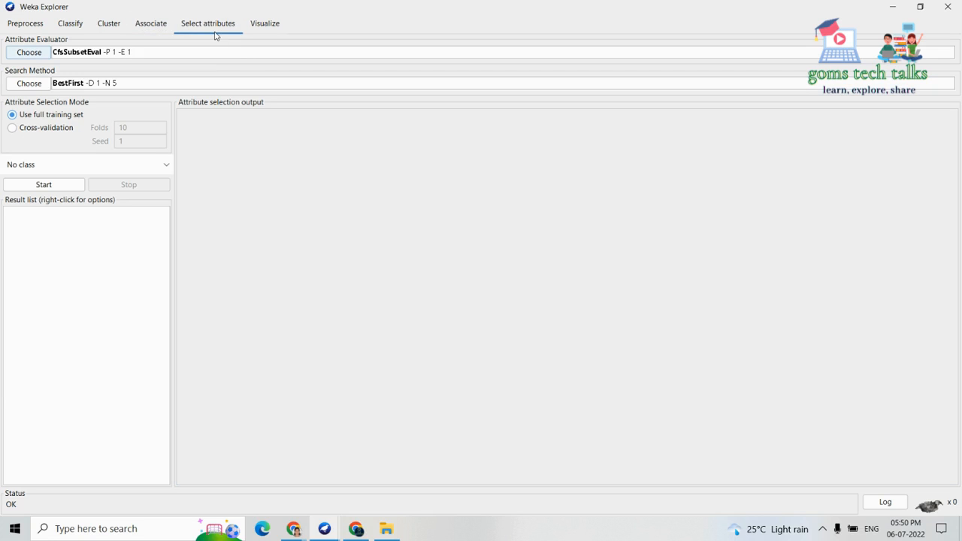
click(30, 52)
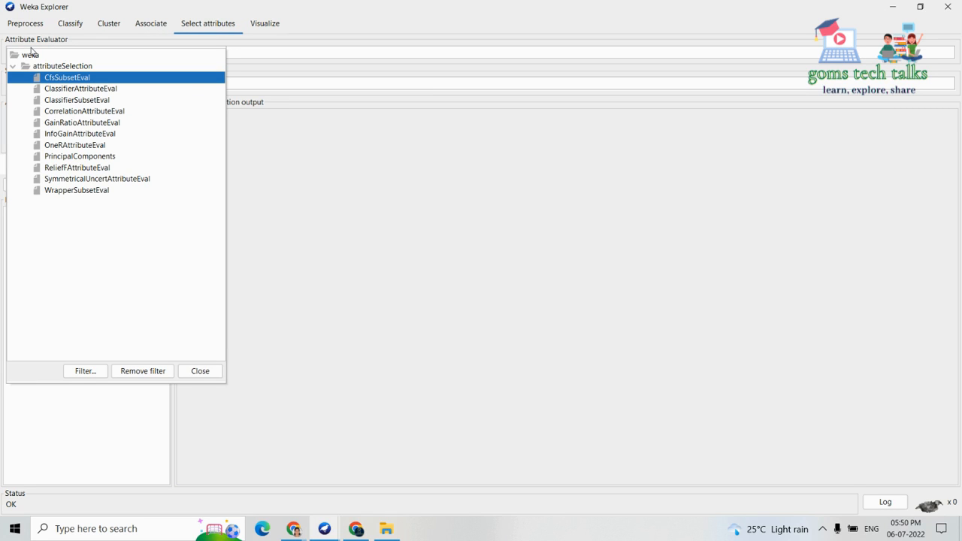
click(309, 158)
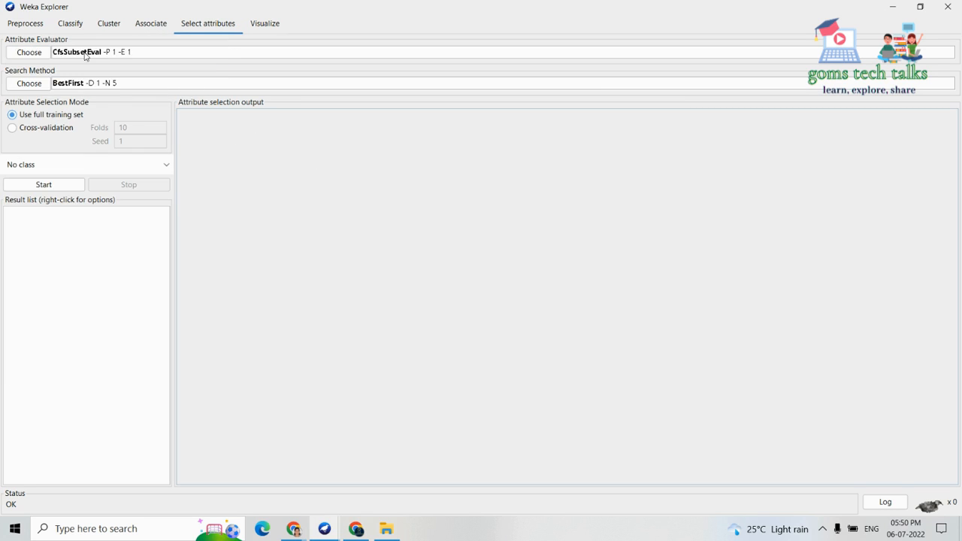
click(38, 52)
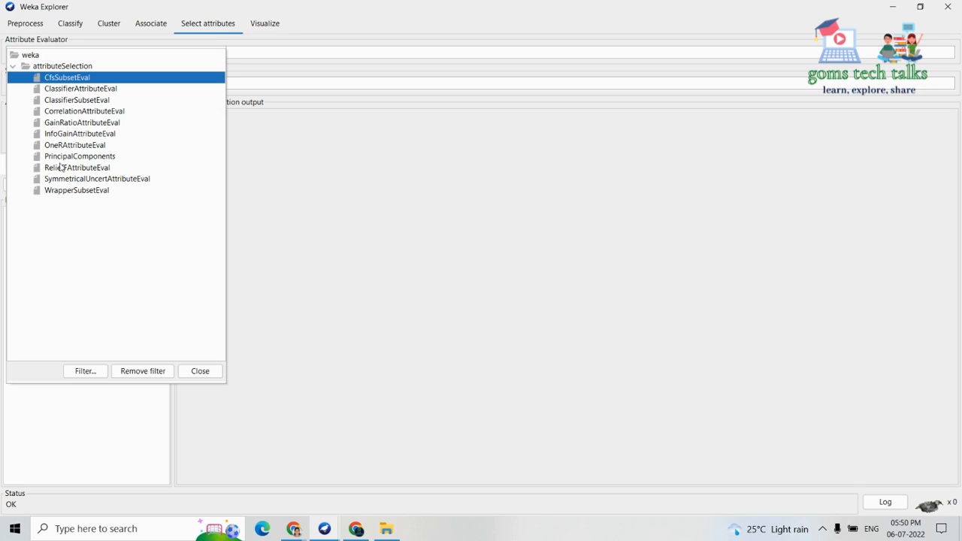
mouse_move(54, 161)
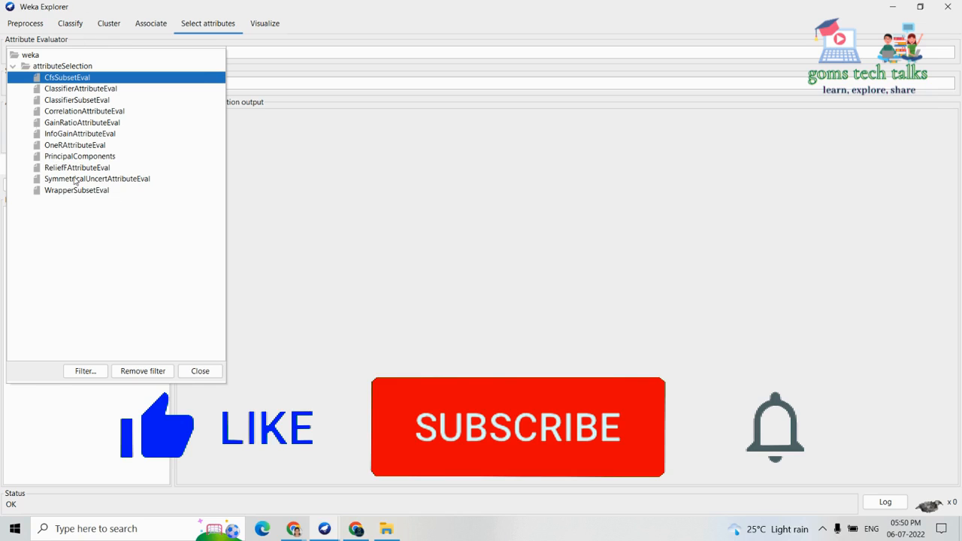
mouse_move(55, 139)
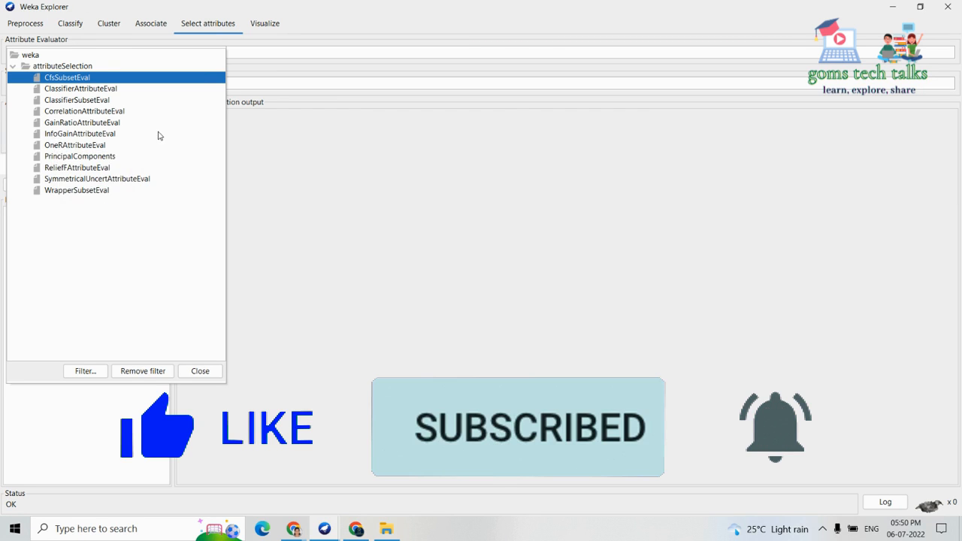
click(275, 161)
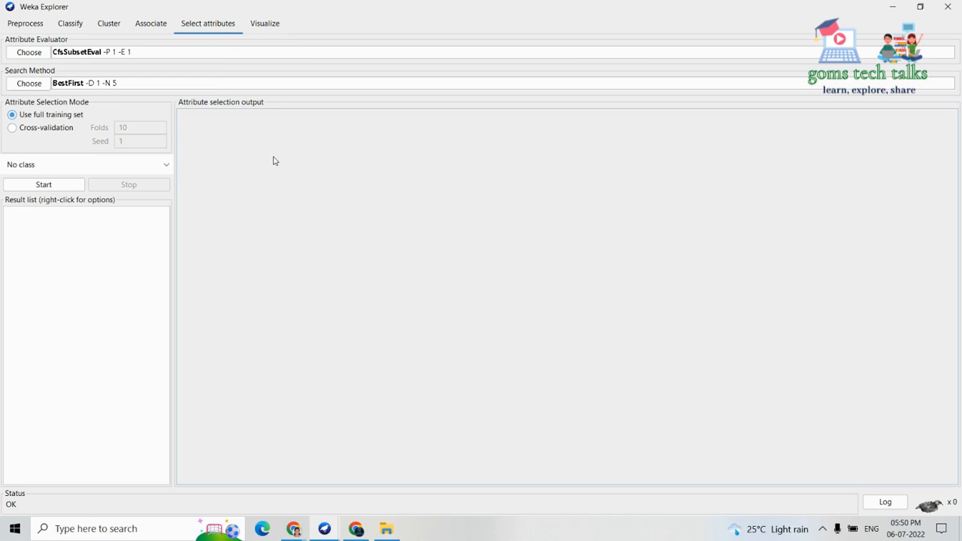
click(29, 83)
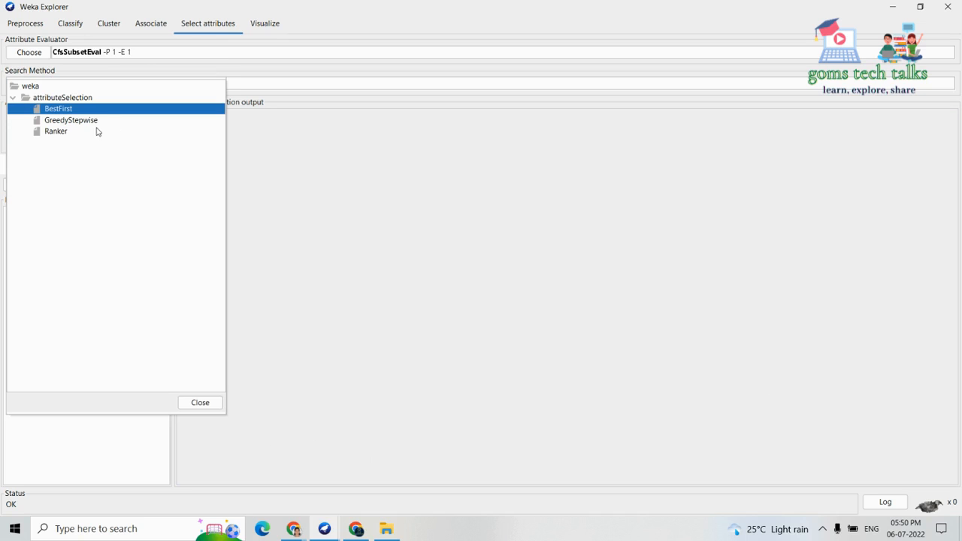
click(381, 185)
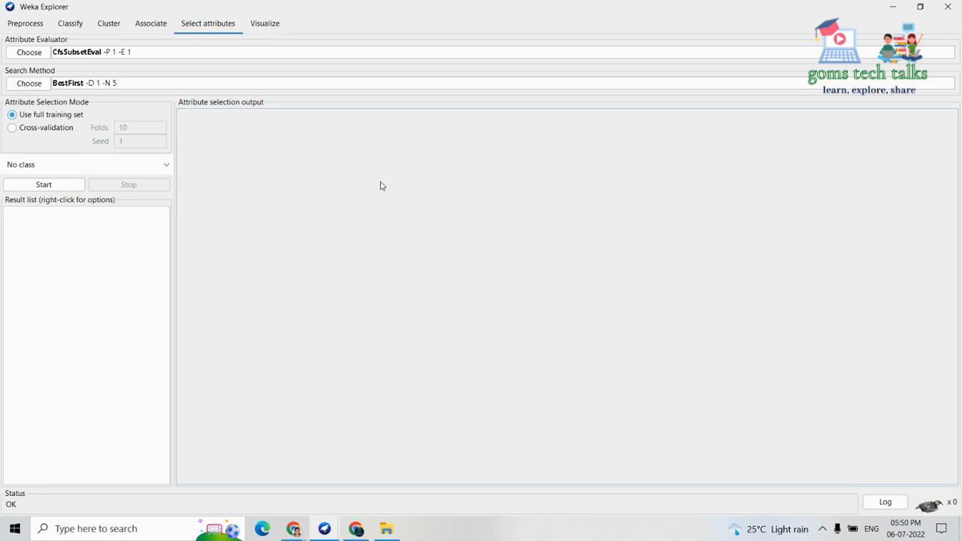
- View the iris scatter plot matrix and compare its axes with the attribute list of the loaded dataset
click(280, 24)
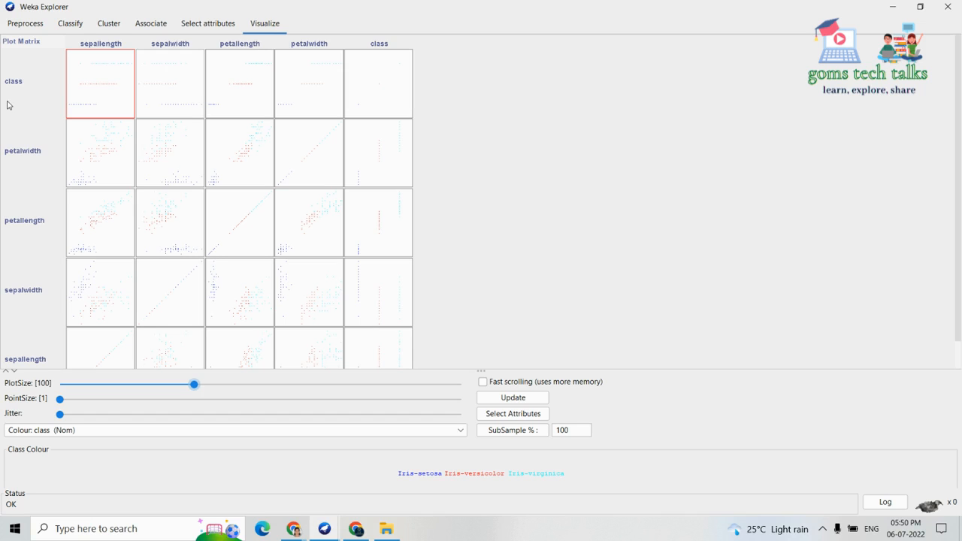
click(37, 23)
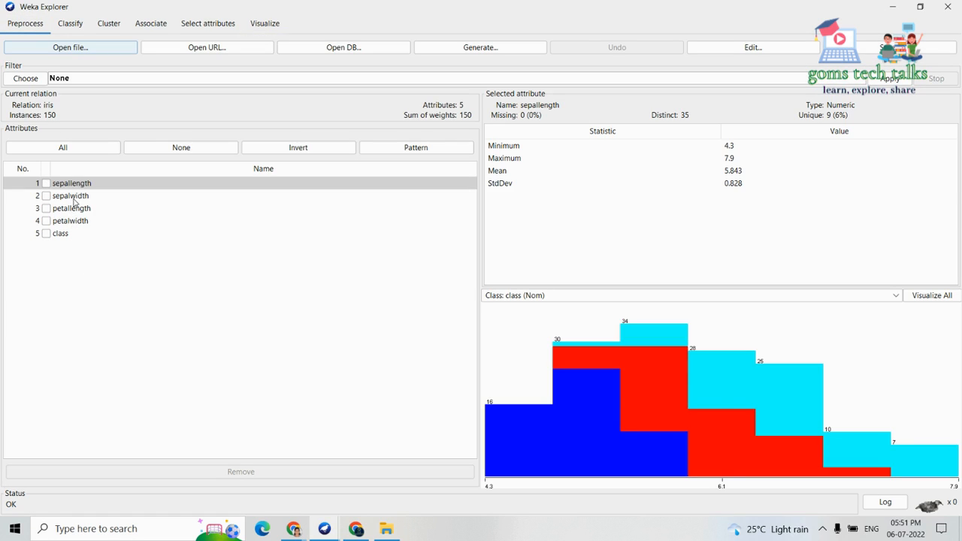
click(261, 23)
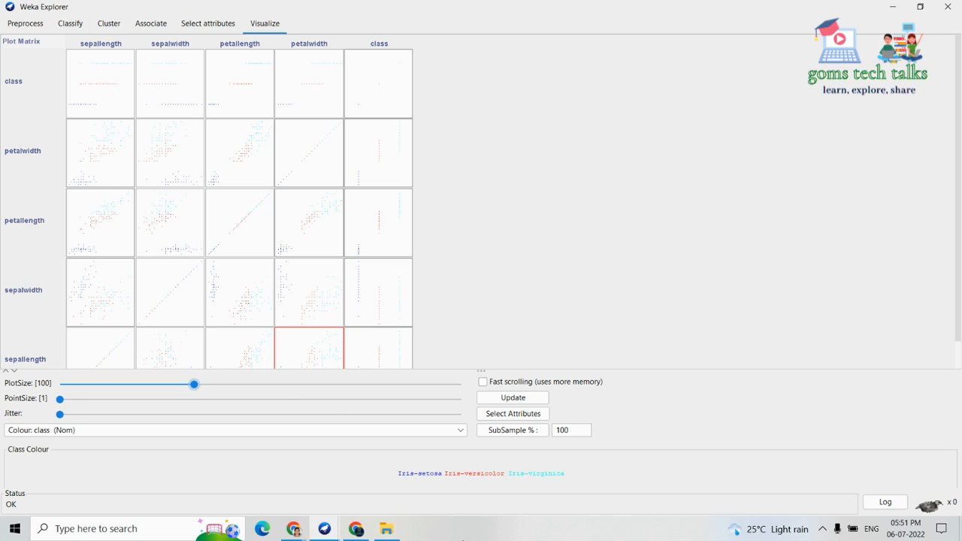
- Set the plot matrix colouring to the sepalwidth attribute
click(451, 432)
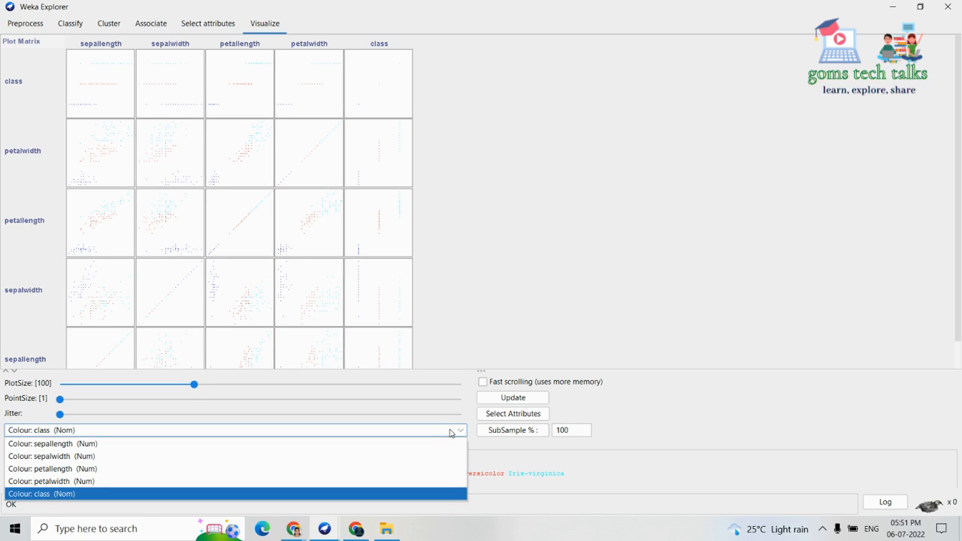
click(380, 457)
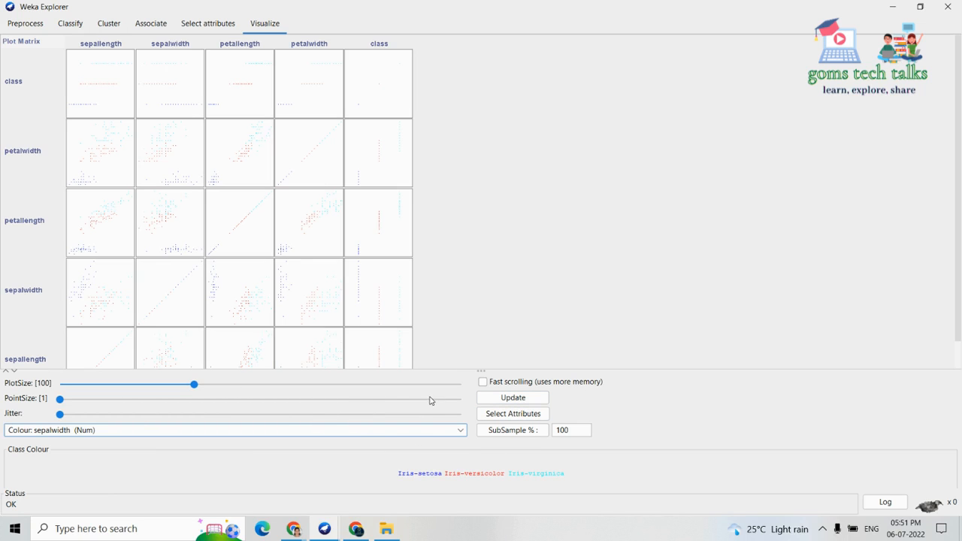
mouse_move(456, 369)
mouse_down()
mouse_move(440, 471)
mouse_move(449, 369)
mouse_up()
- Inspect the petallength-by-petallength and petalwidth-by-petalwidth plots enlarged, closing each, and return to the dataset's preprocessing overview
click(218, 240)
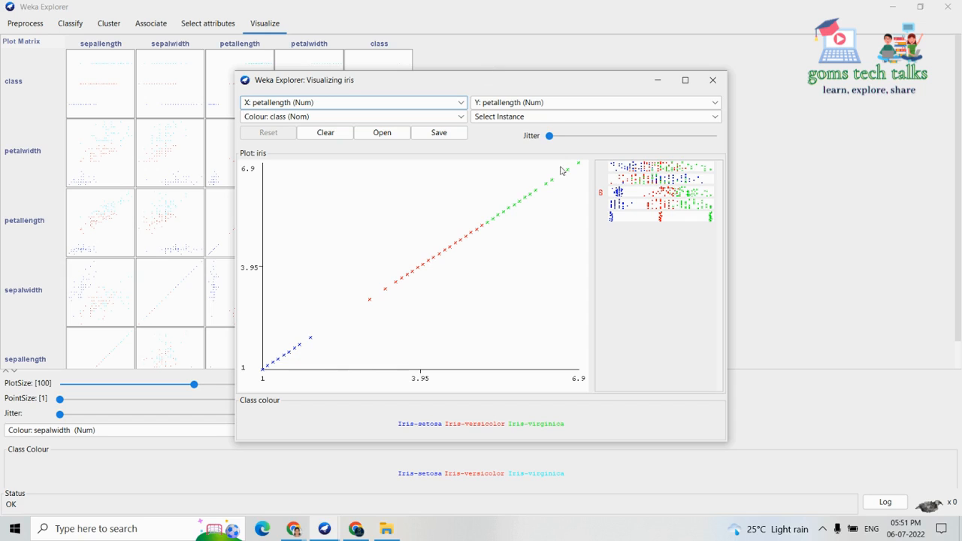
click(711, 81)
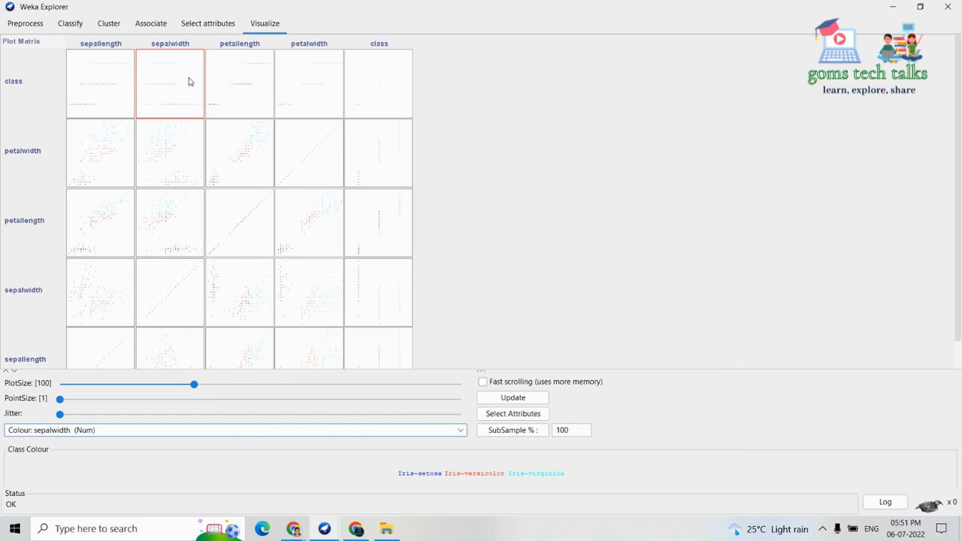
click(295, 167)
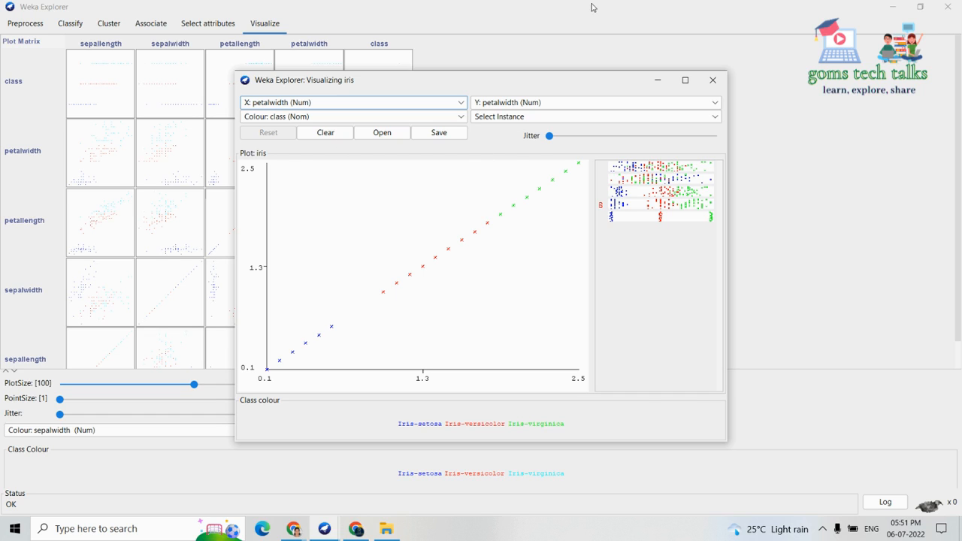
click(720, 83)
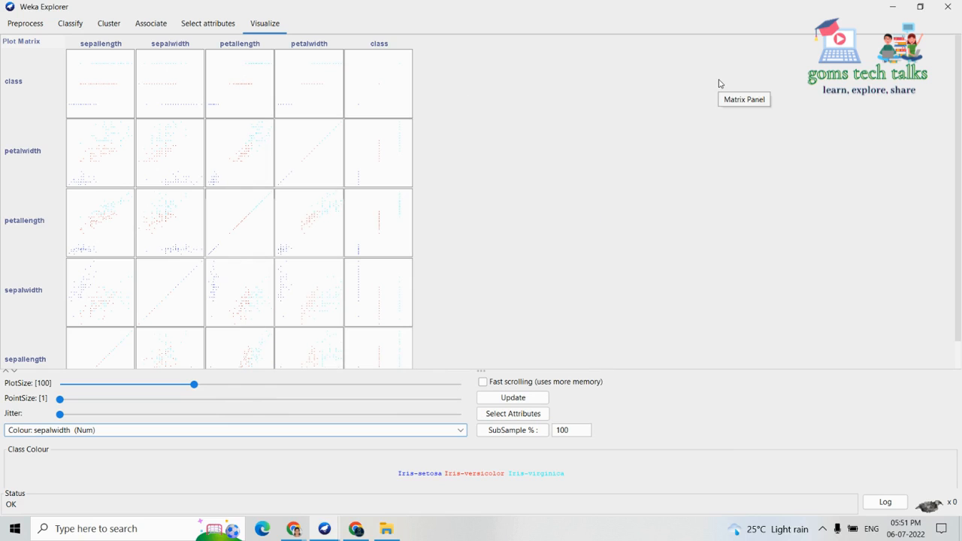
click(15, 30)
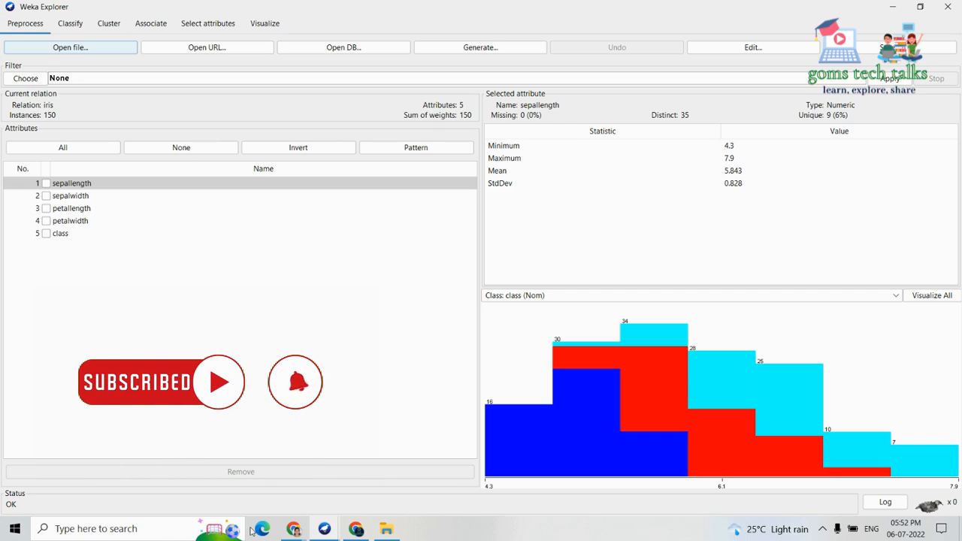
mouse_move(293, 529)
click(384, 517)
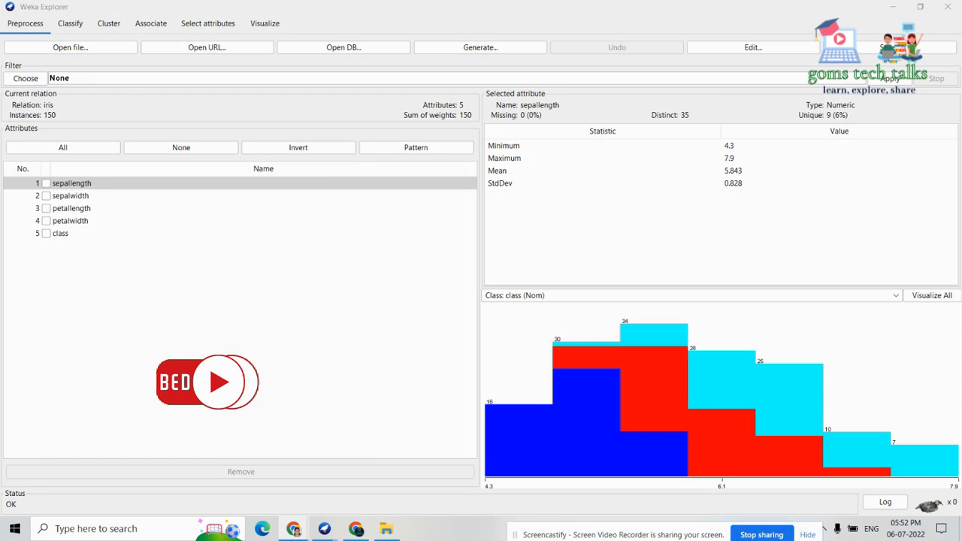